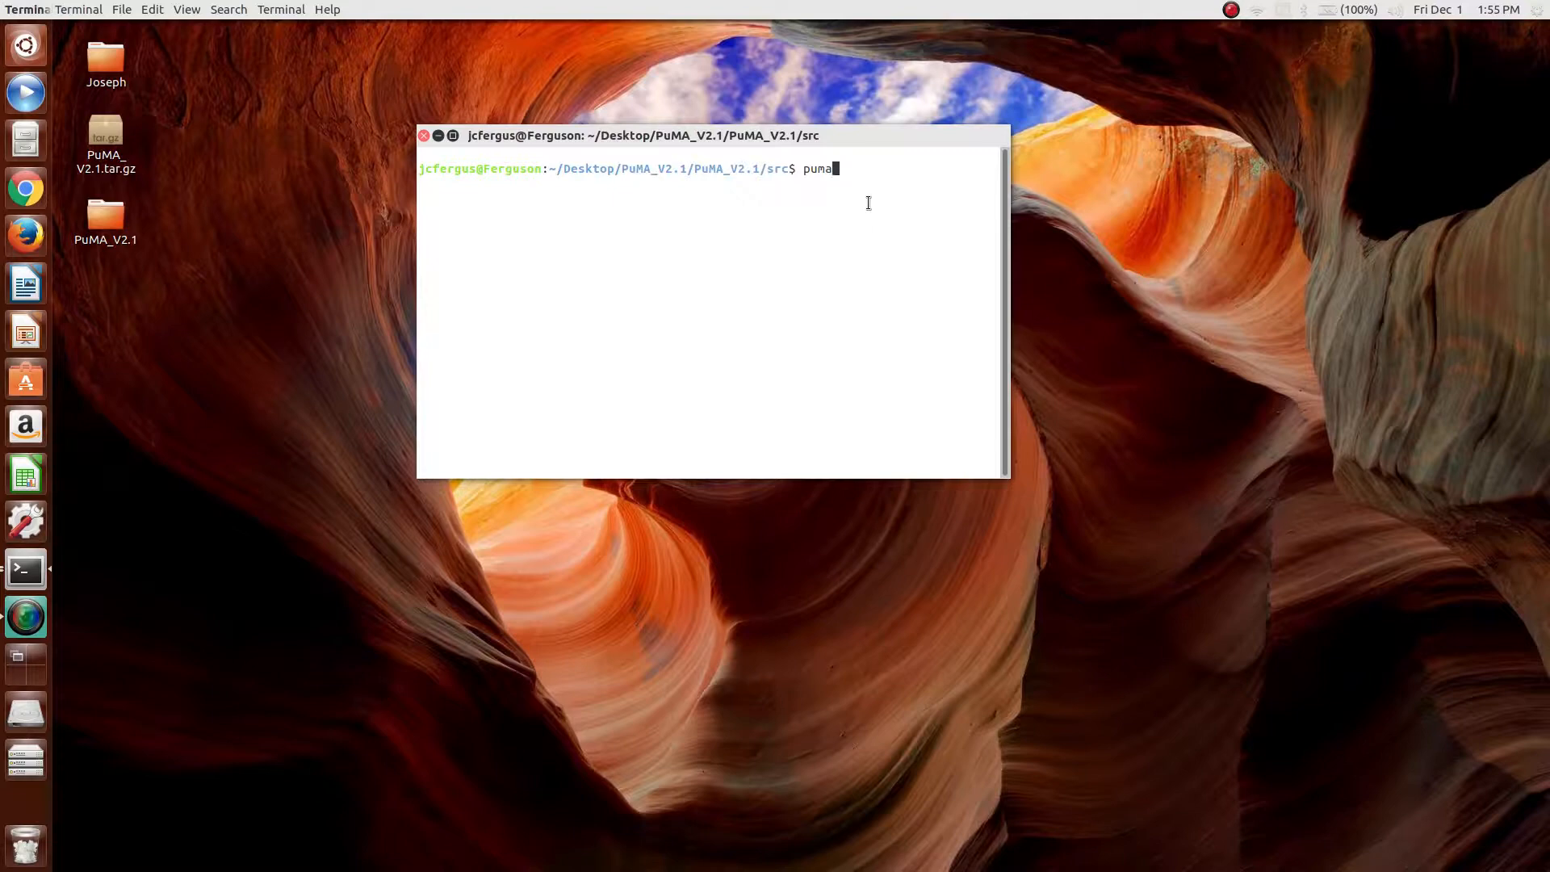
Step: Launch PuMA from the terminal, reposition its window and open the artificial geometry generator
key("Return")
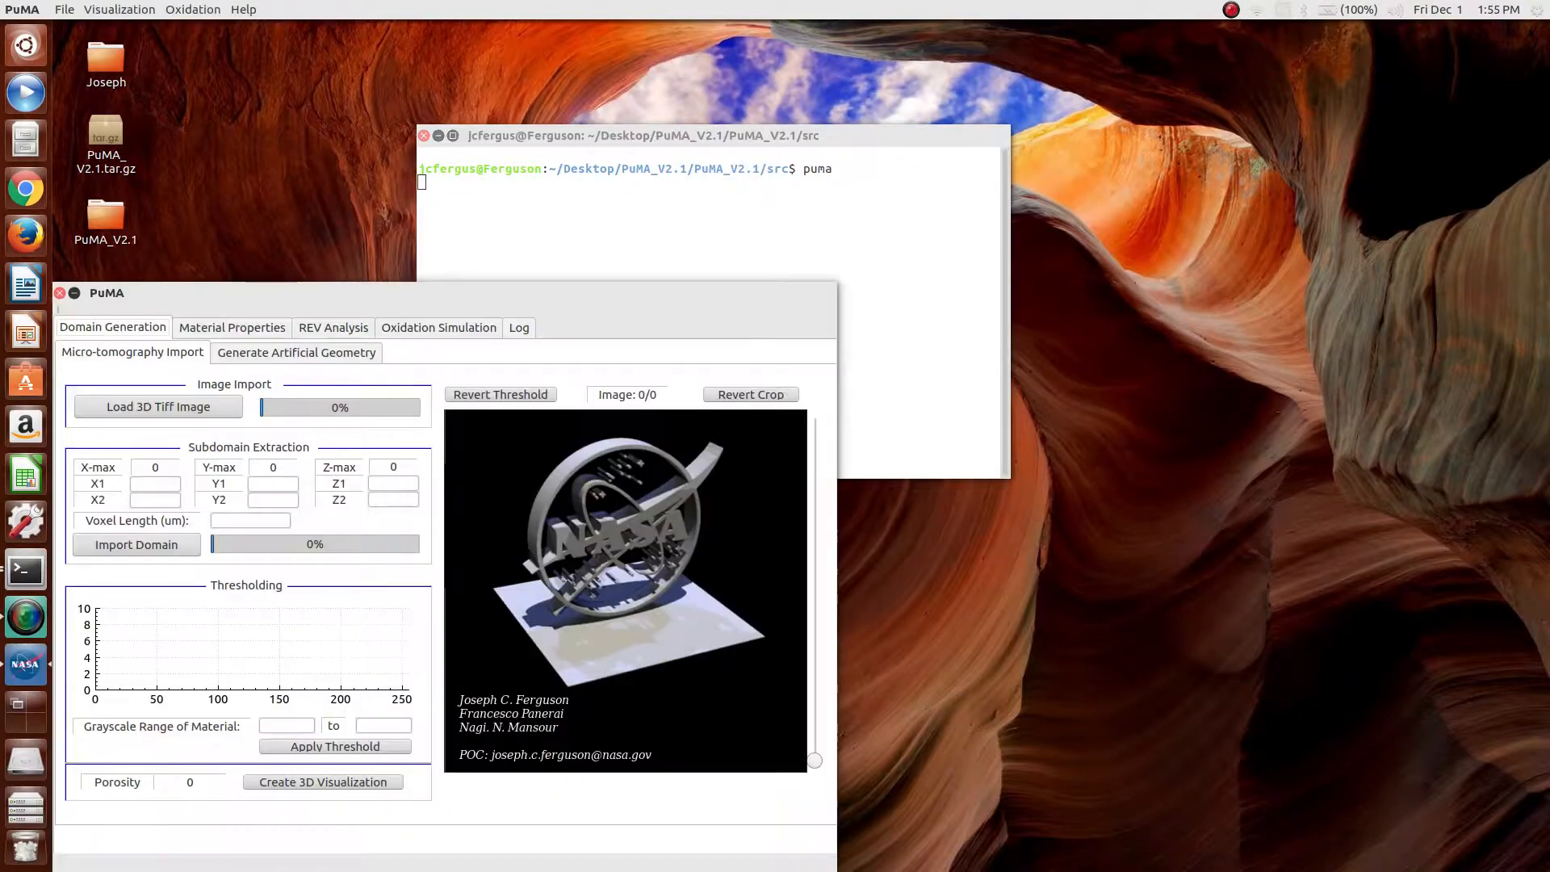
left_click_drag(551, 302, 1021, 91)
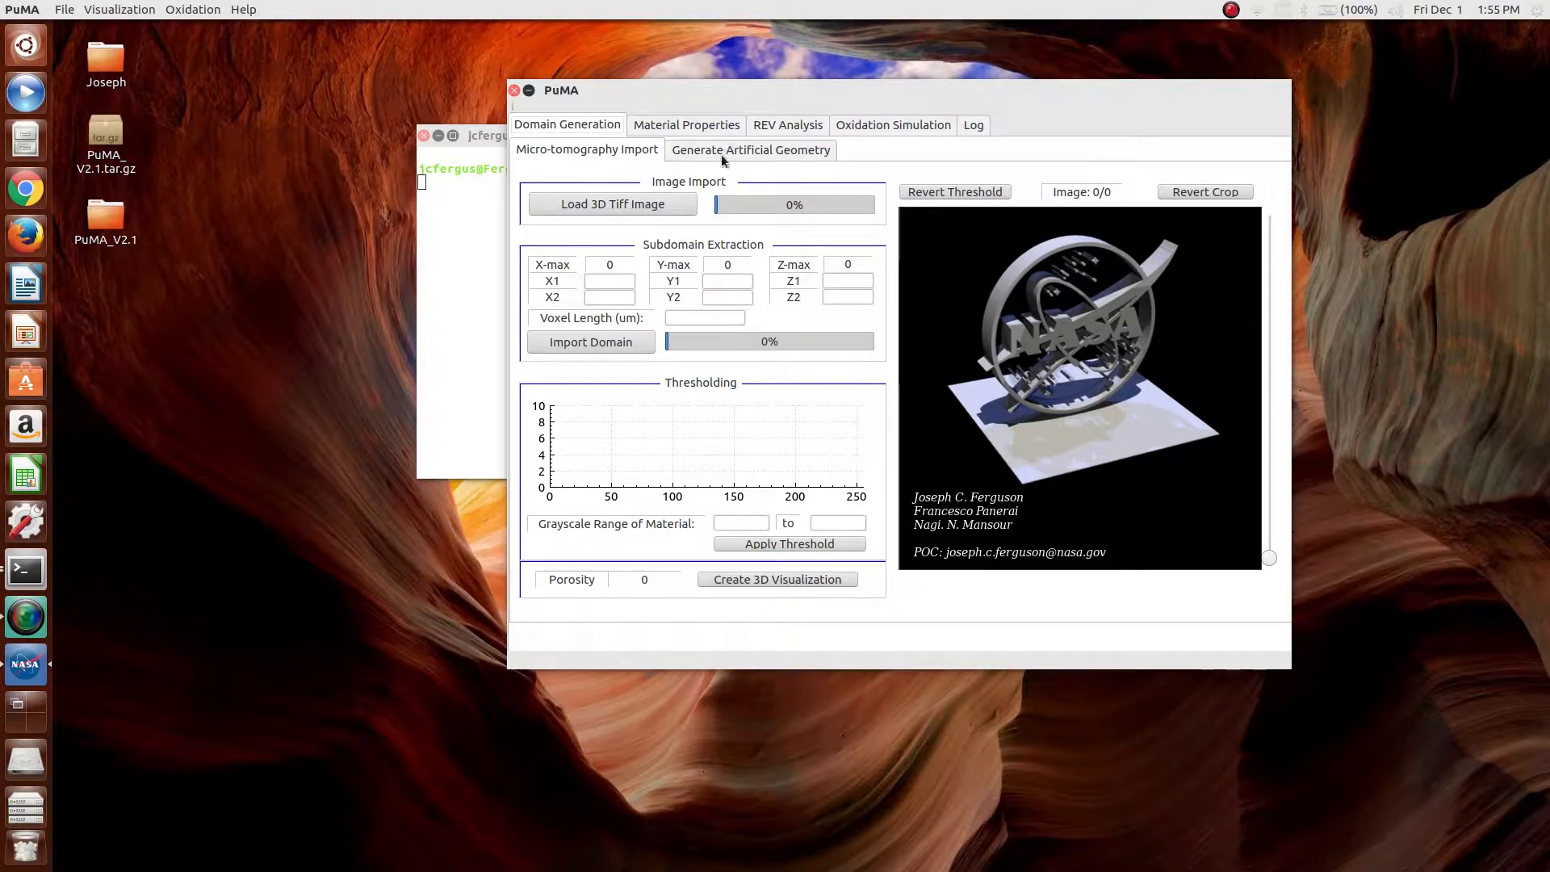
left_click(753, 150)
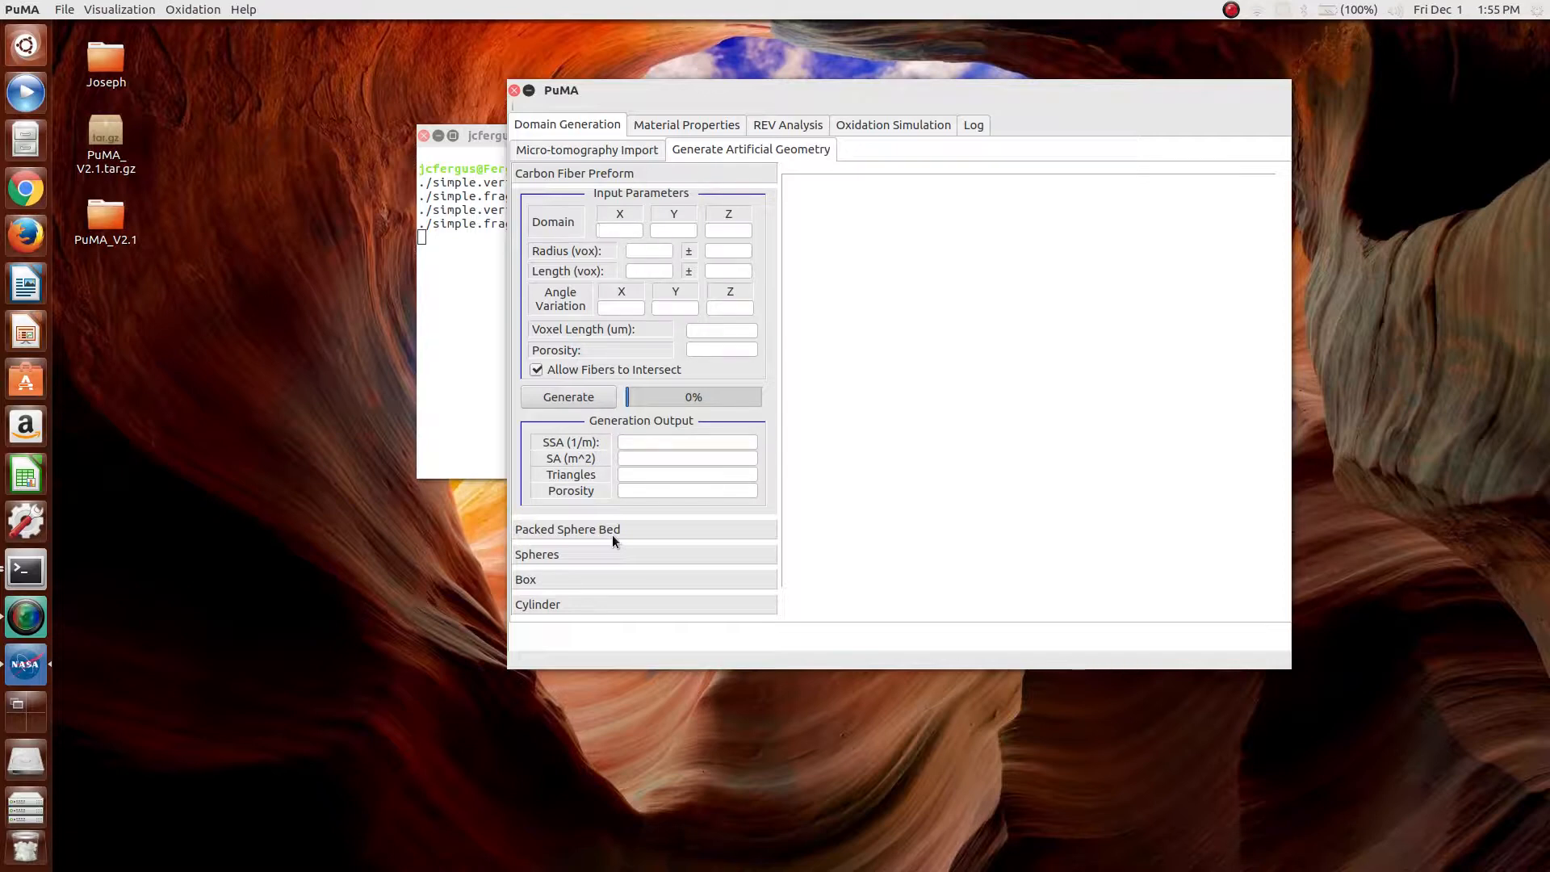
Step: Set the carbon fiber preform domain to 256 × 256 × 256 voxels
type("256")
key("Tab")
type("256")
key("Tab")
type("256")
key("Tab")
Step: Set the fiber radius to 5 ± 0 voxels and the fiber length to 50 ± 0 voxels
type("50")
key("Tab")
type("50")
key("Tab")
type("0")
key("Tab")
Step: Set the fiber angle variation to 90 in X, 90 in Y and 15 in Z
type("90")
key("Tab")
type("90")
key("Tab")
type("90")
key("Tab")
key("shift+Tab")
type("15")
left_click_drag(626, 307, 572, 307)
left_click(674, 312)
key("Tab")
Step: Set the voxel length to 1 um and the porosity to 0.7, and generate the fiber geometry
left_click(731, 335)
type("1")
left_click(720, 349)
type("0.7")
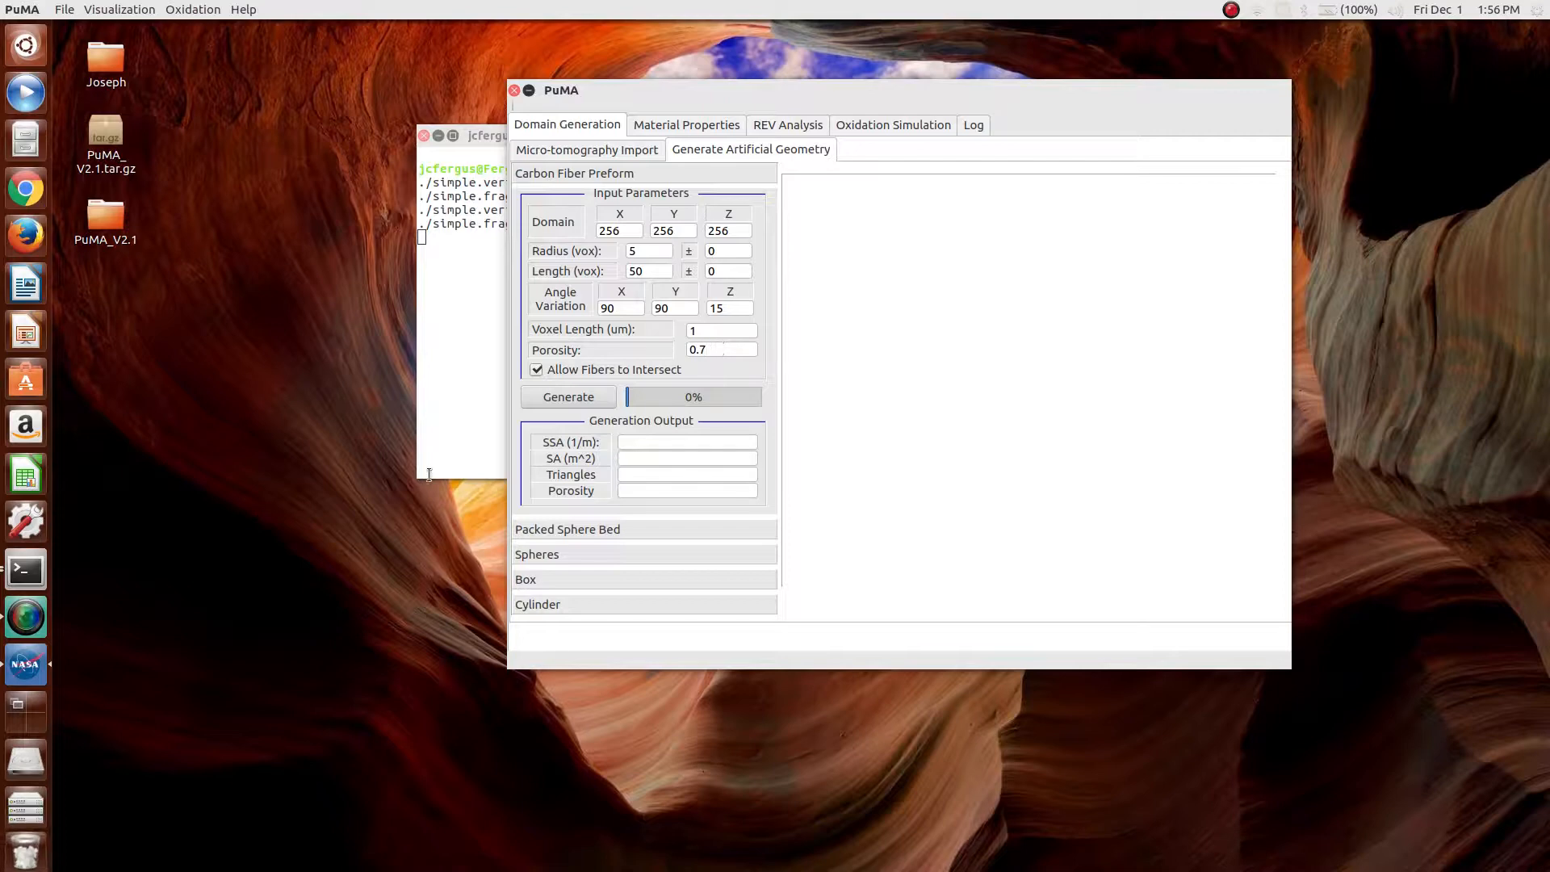
left_click(559, 396)
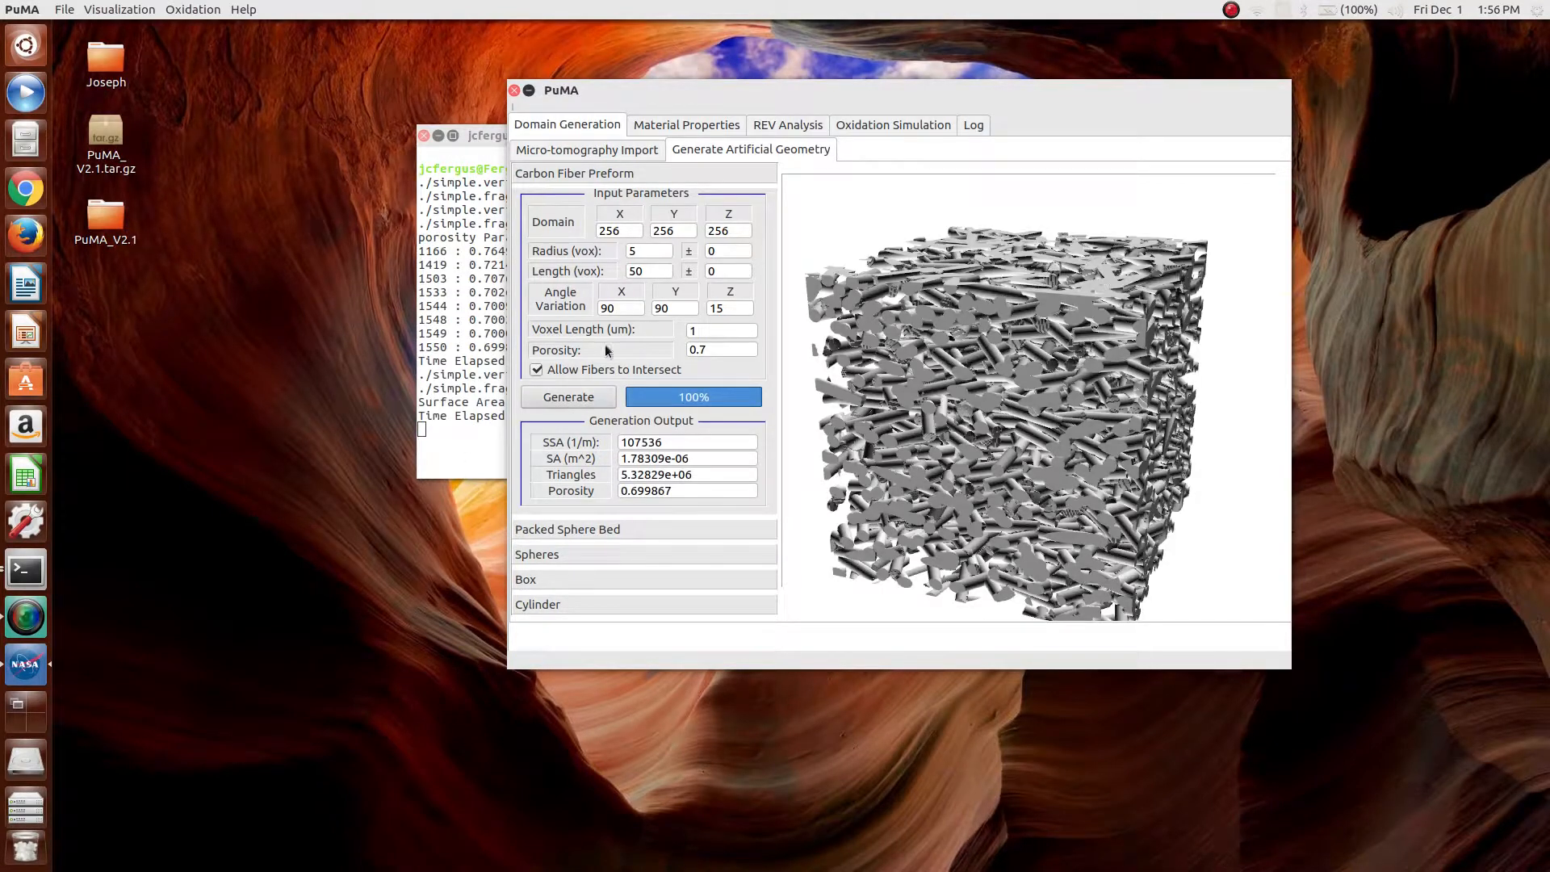
Step: Choose the electrical conductivity simulation and define material 1 with cutoffs 0 to 127 and a conductivity of 1 S/m
left_click(668, 124)
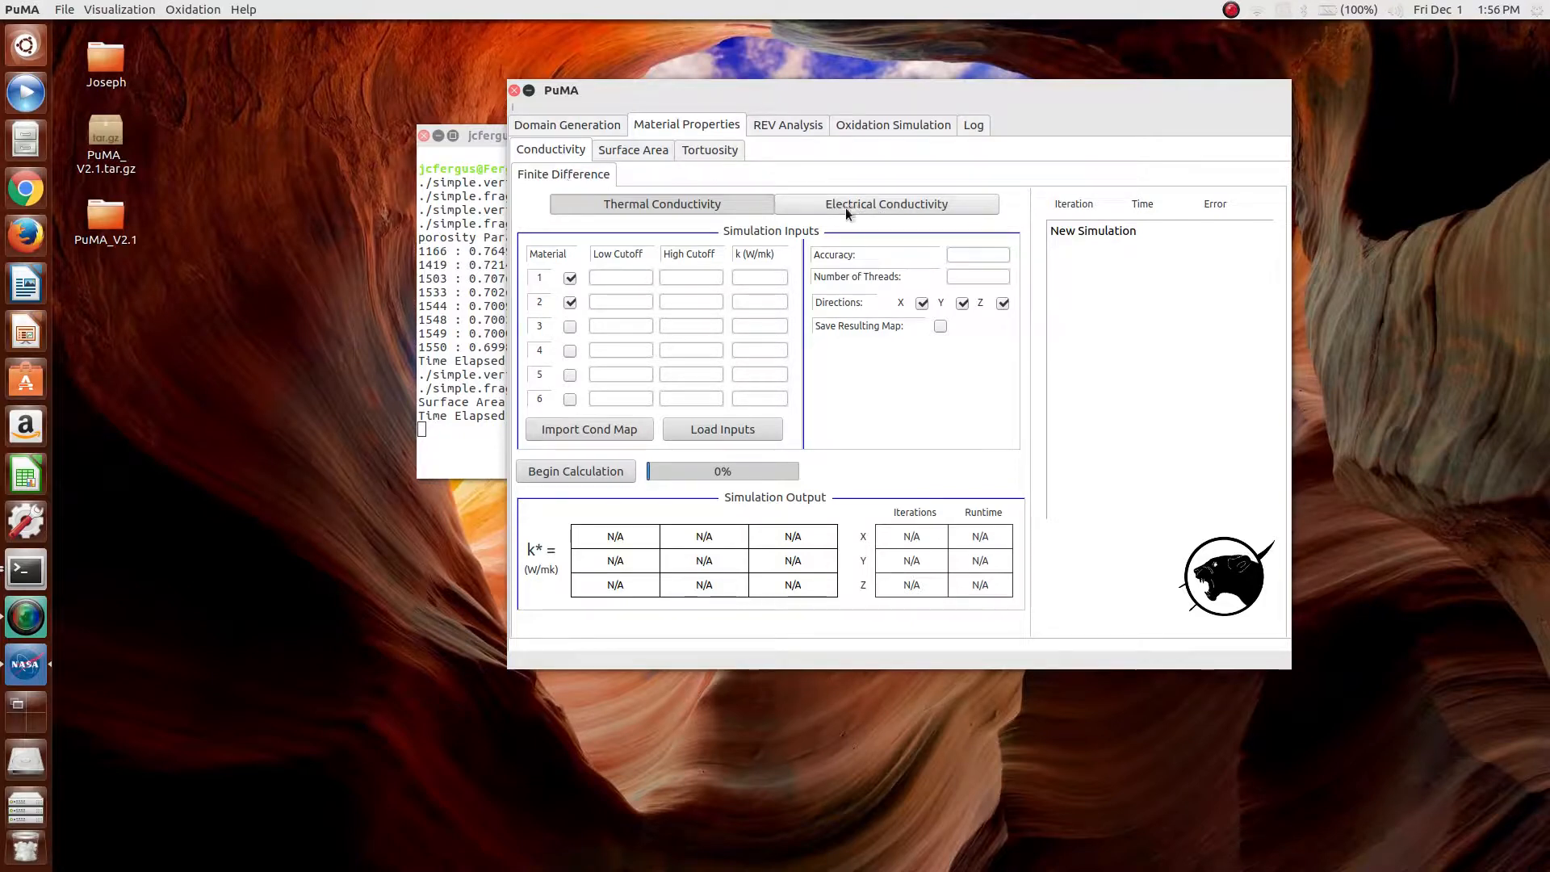
left_click(877, 201)
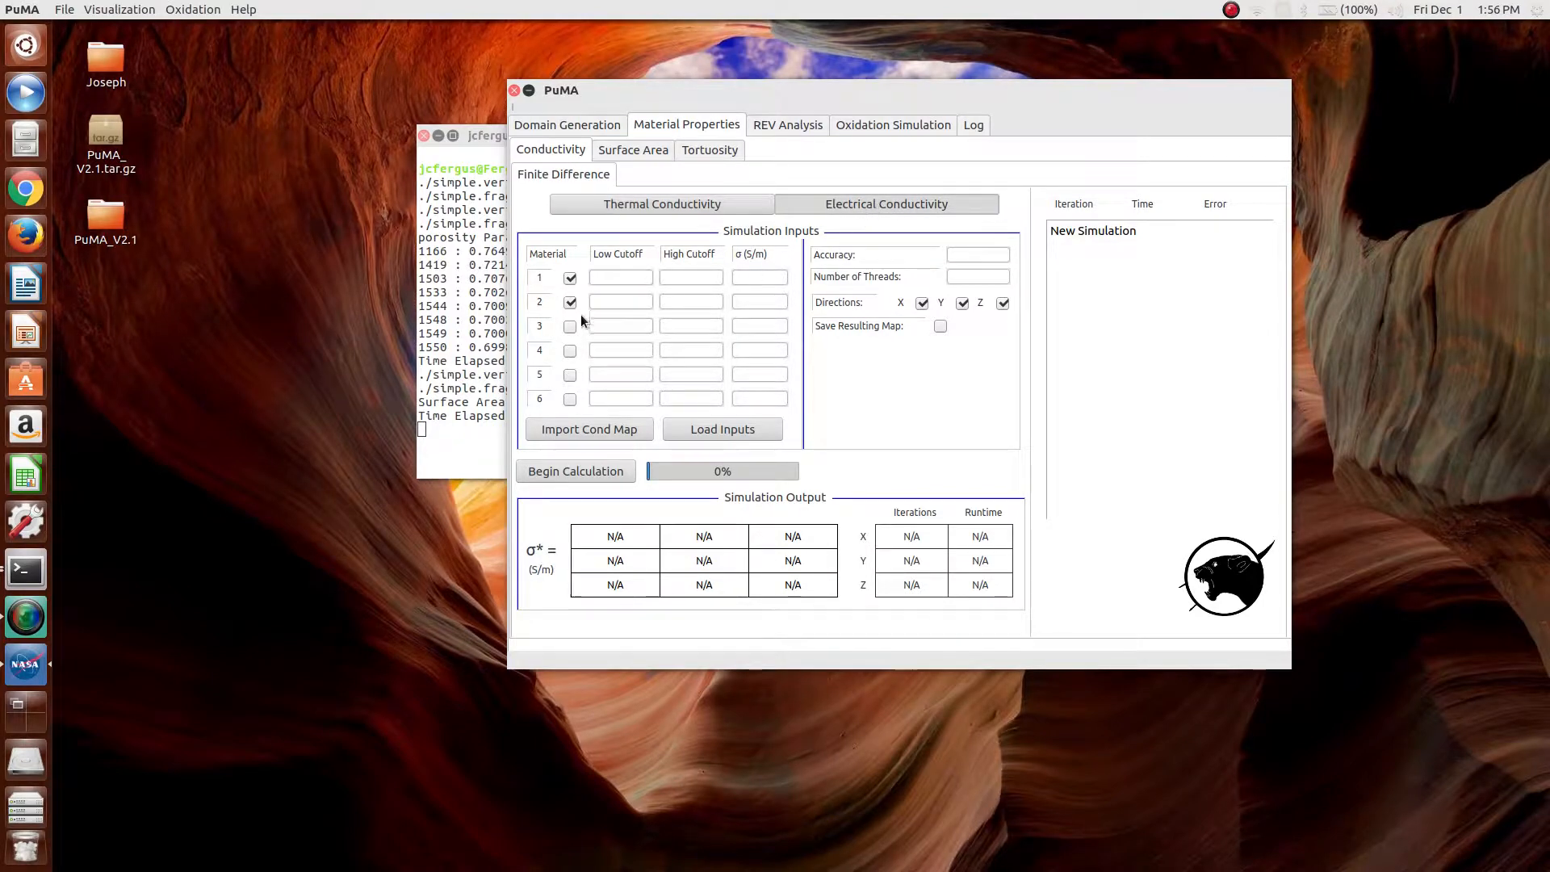
left_click(621, 276)
type("0")
type("127")
type("1")
Step: Define material 2 with cutoffs 128 to 255 and a conductivity of 10 S/m
key("Tab")
key("Tab")
type("12825510")
Step: Set the accuracy to 1e-4 and the number of threads to 4, and enable saving the resulting map
left_click(988, 252)
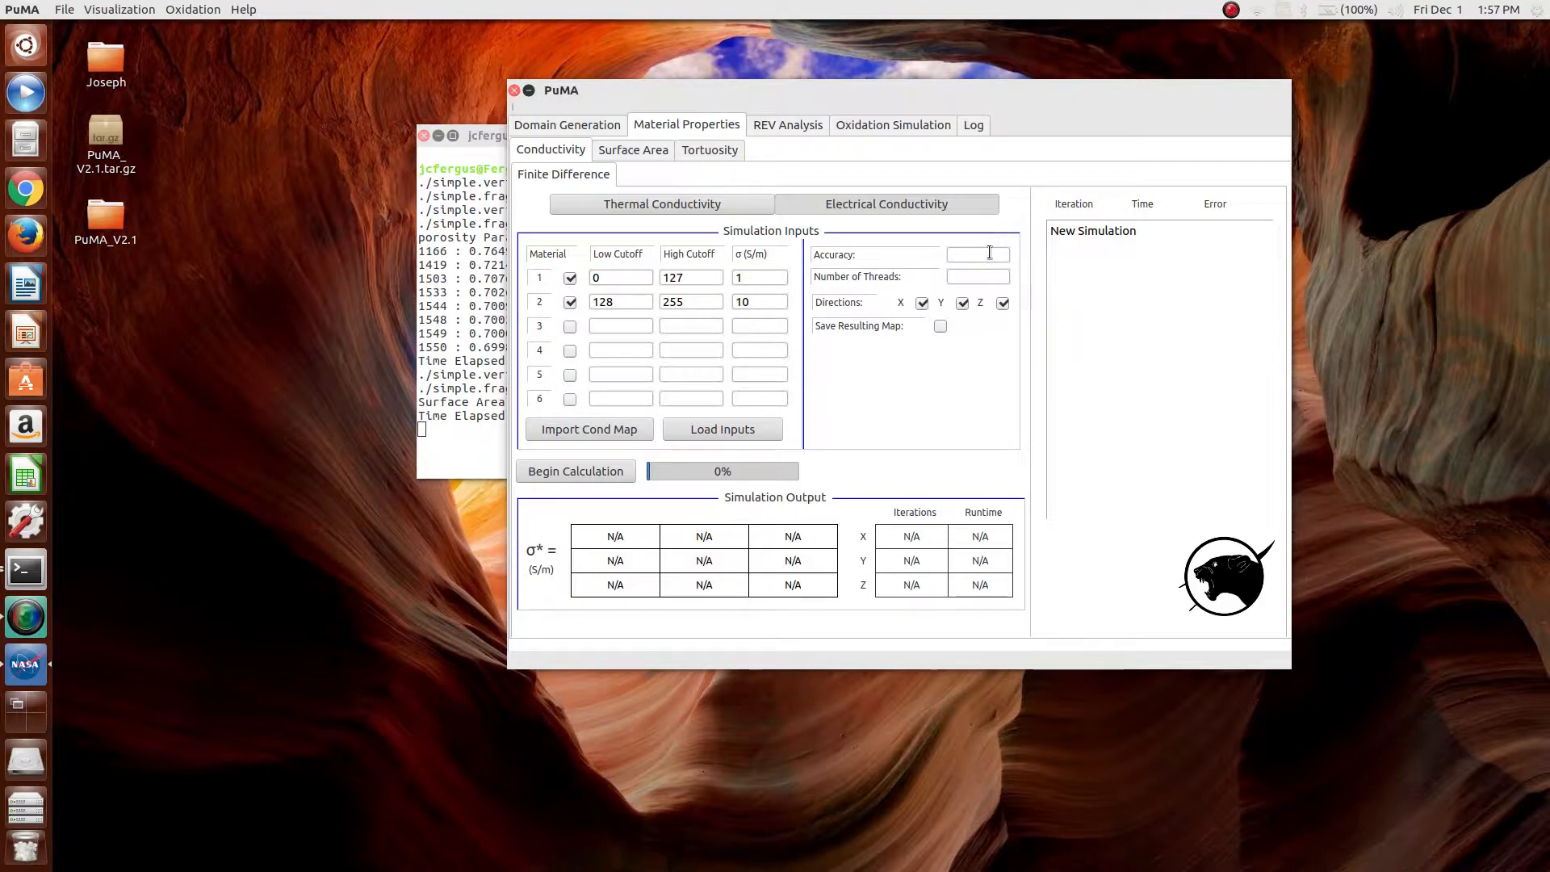
type("1e")
type("-4")
key("BackSpace")
type("5")
key("BackSpace")
type("4")
key("Tab")
type("4")
Step: Open the Conductivity_Maps folder of run PuMA_Run_Dec__1_13:56:23_2017 inside the PuMA_V2.1 runs folder
left_click(103, 215)
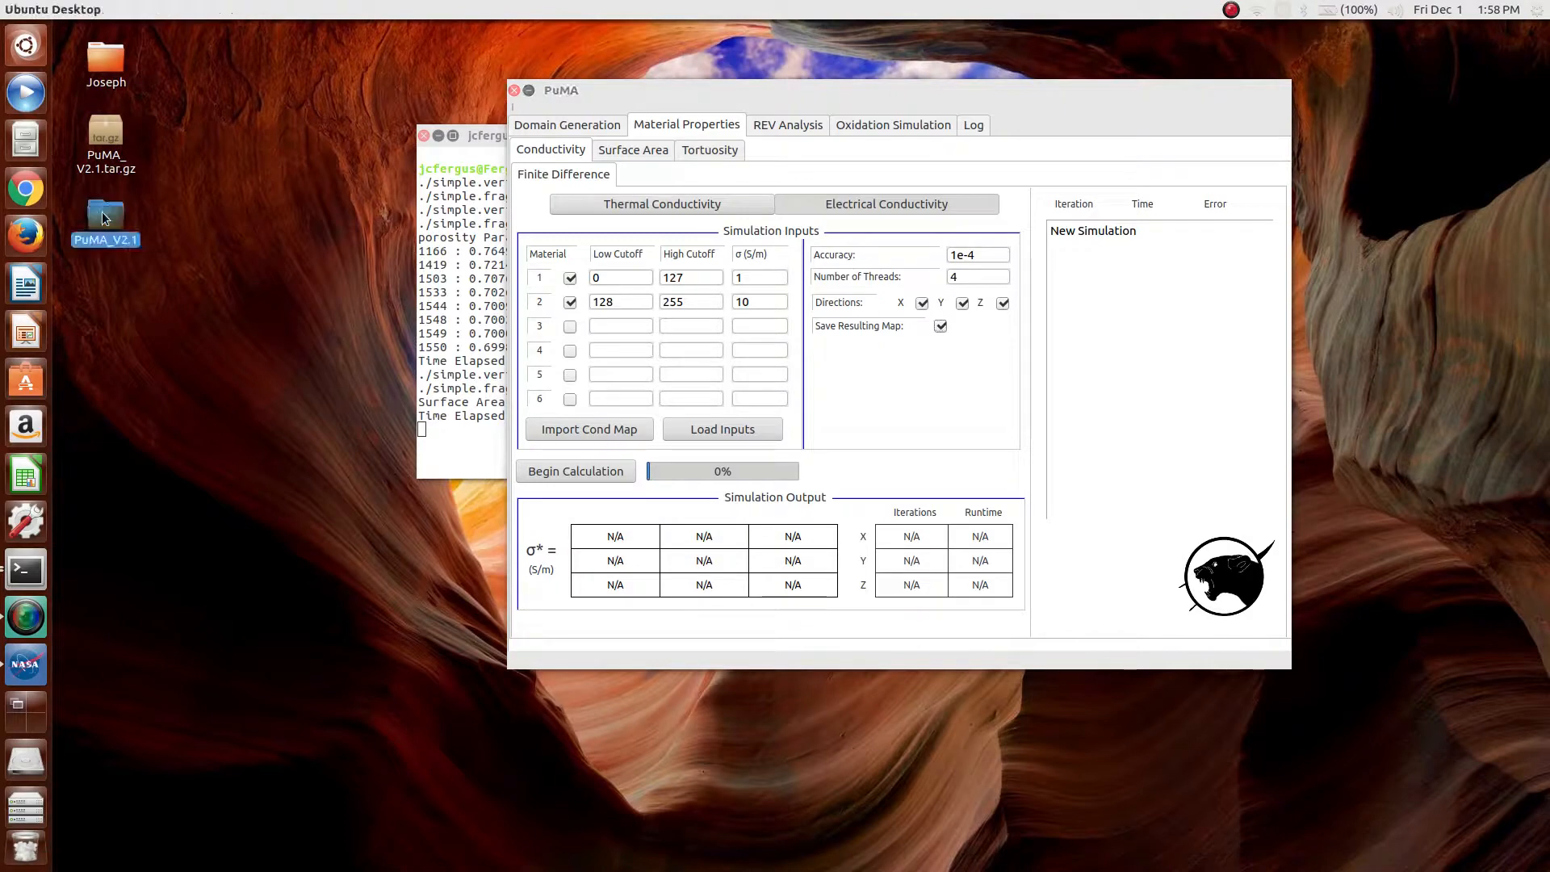
double_click(102, 212)
double_click(428, 563)
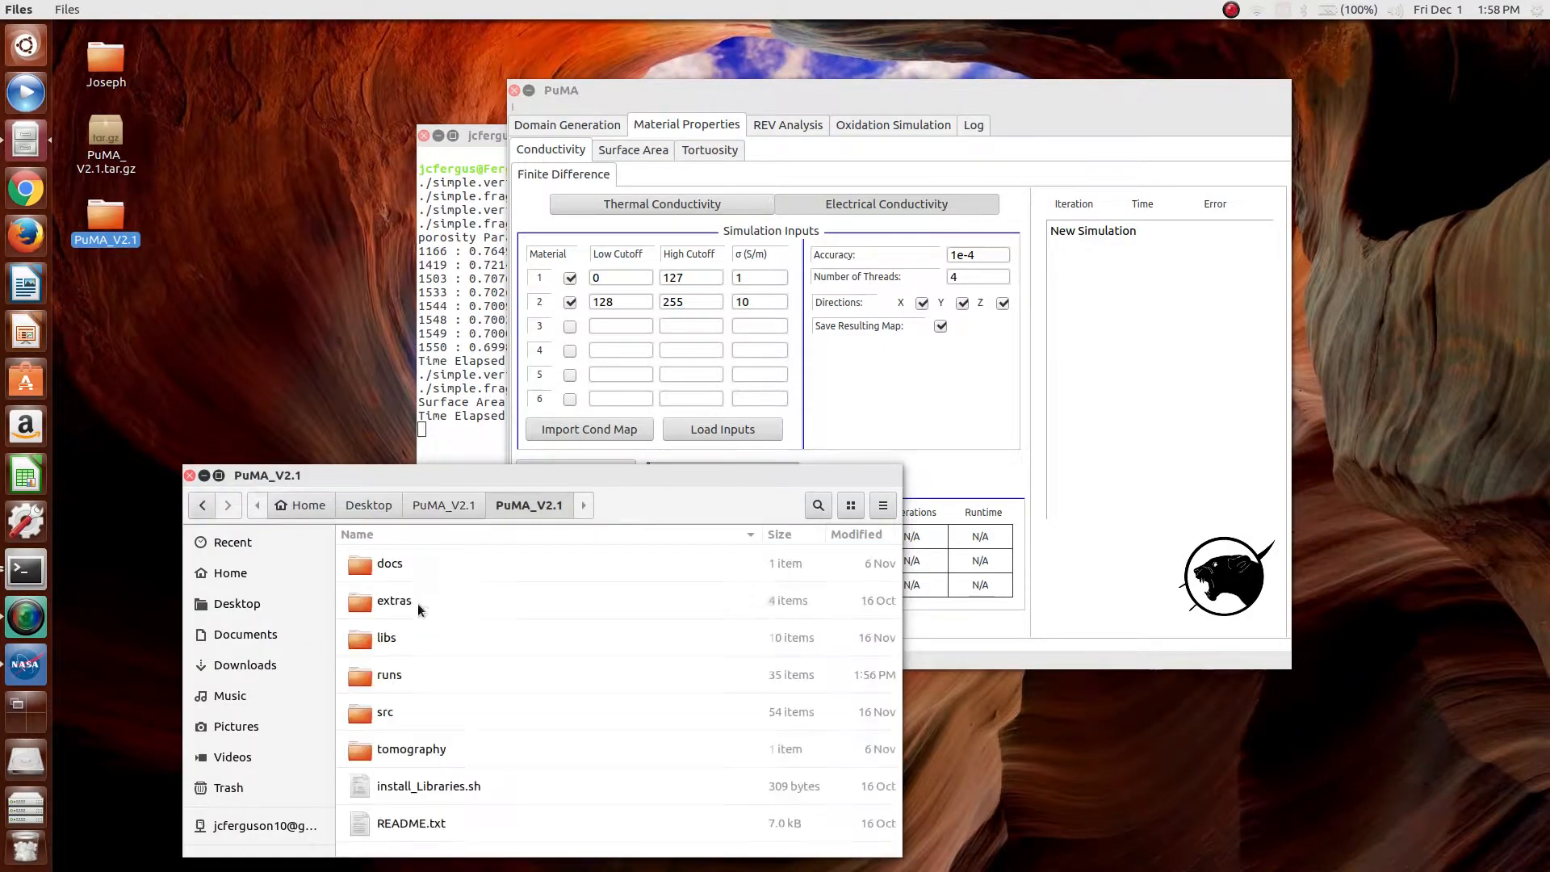
double_click(401, 677)
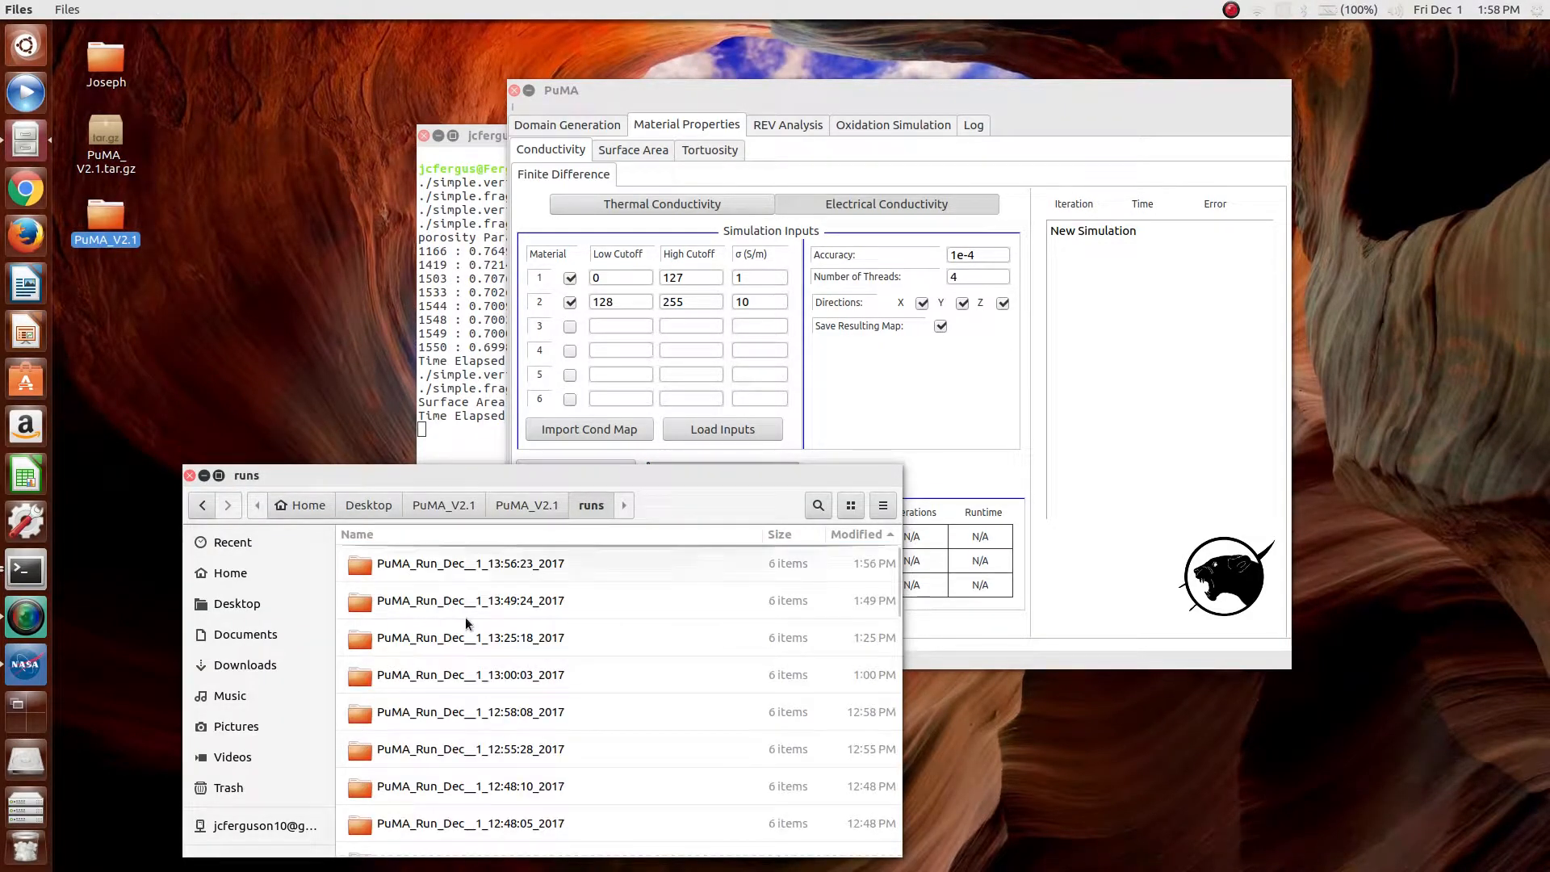
double_click(436, 565)
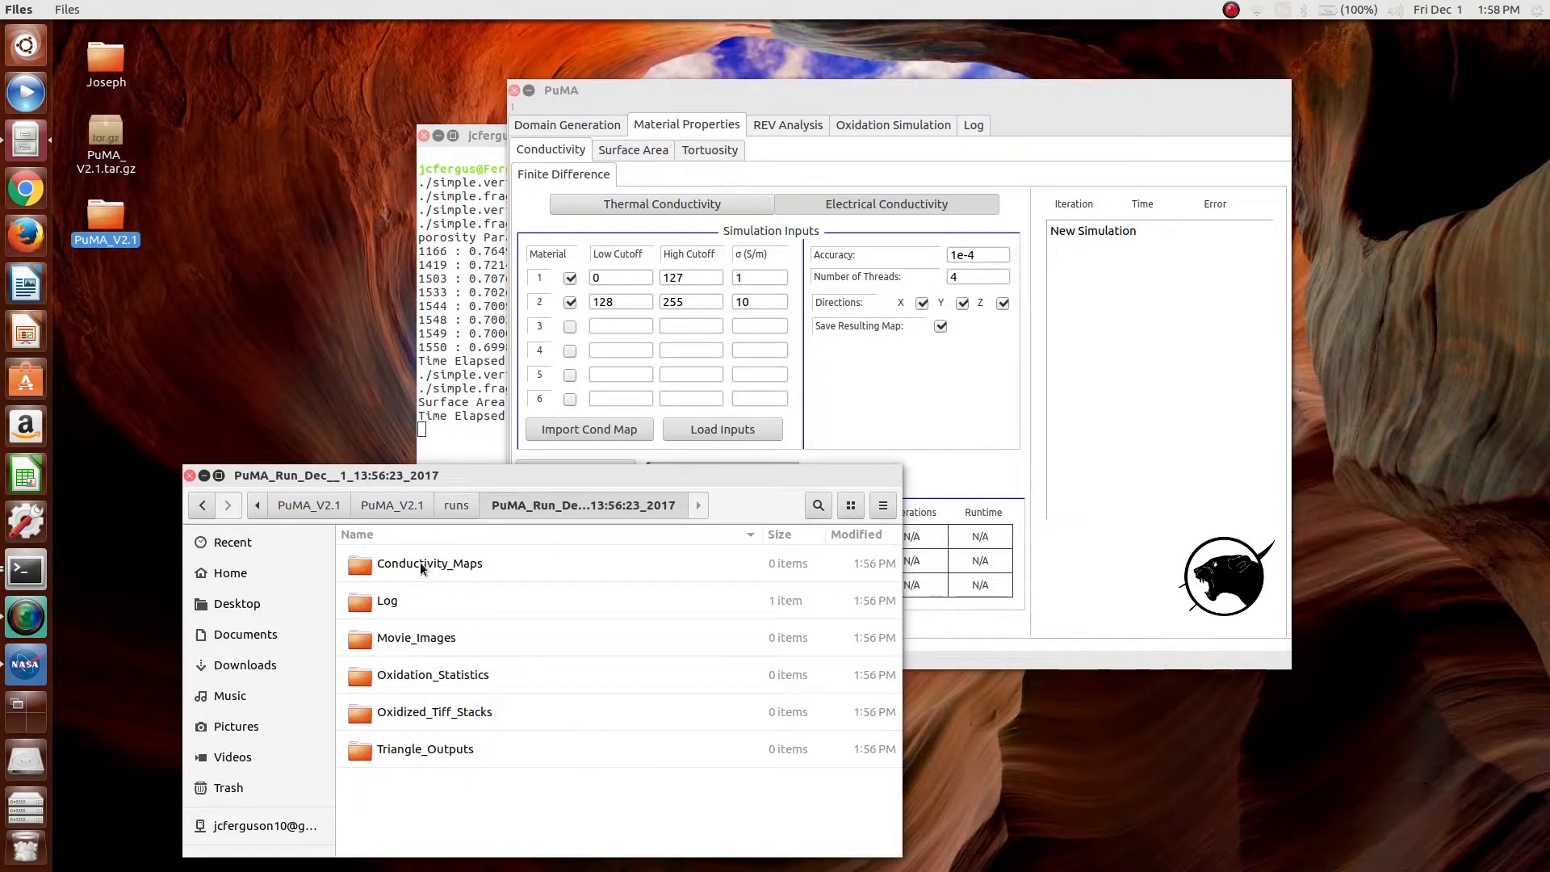
double_click(420, 562)
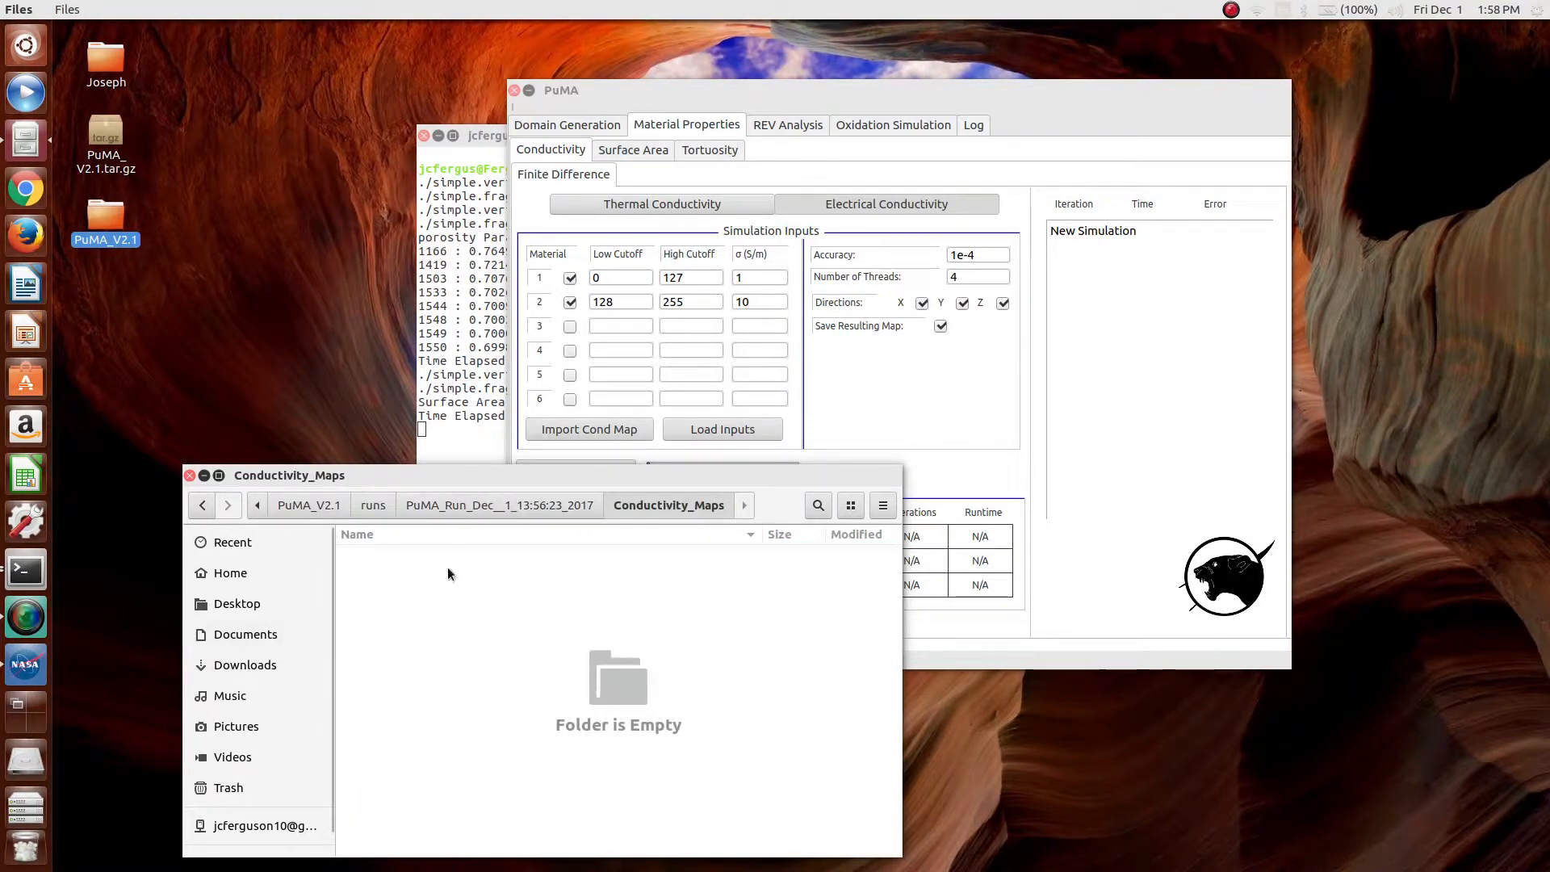
Step: Move the folder window aside and run the electrical conductivity calculation in PuMA
left_click_drag(710, 483, 602, 434)
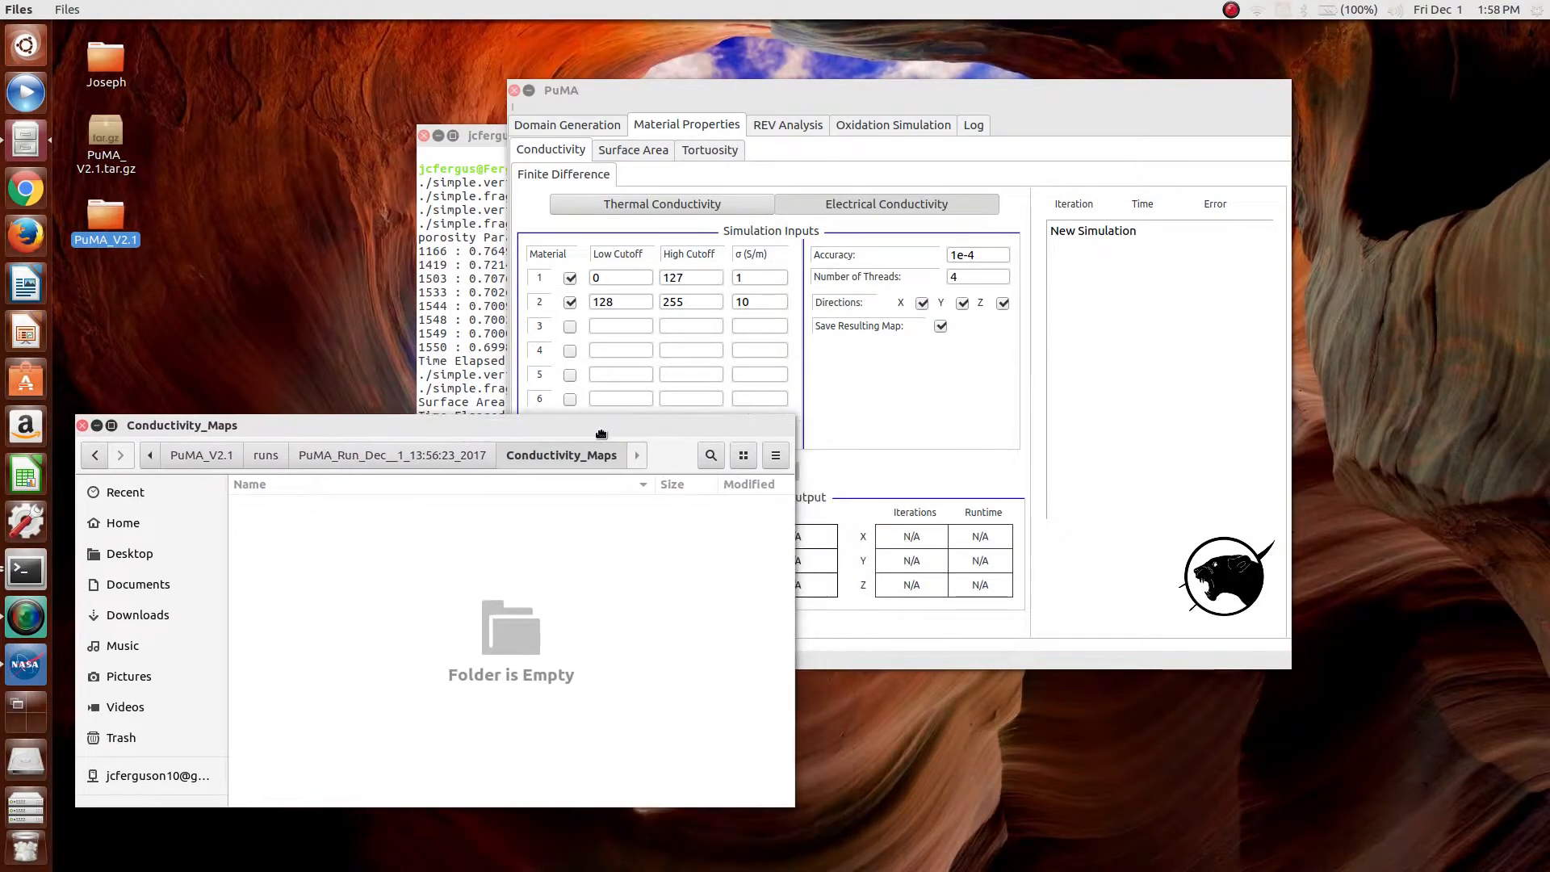
left_click(963, 440)
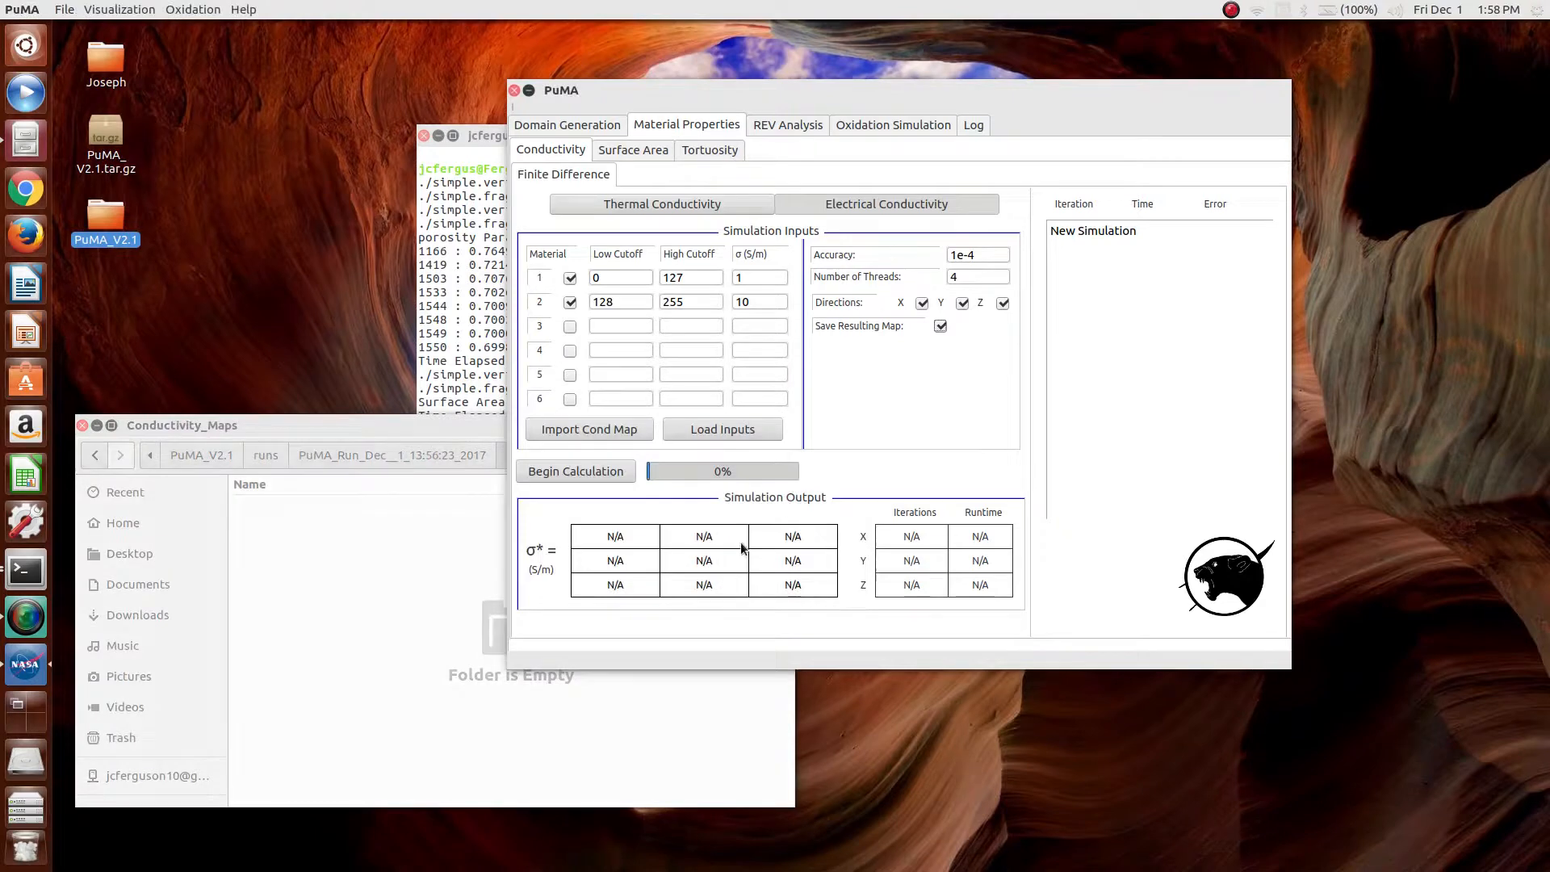
left_click(586, 472)
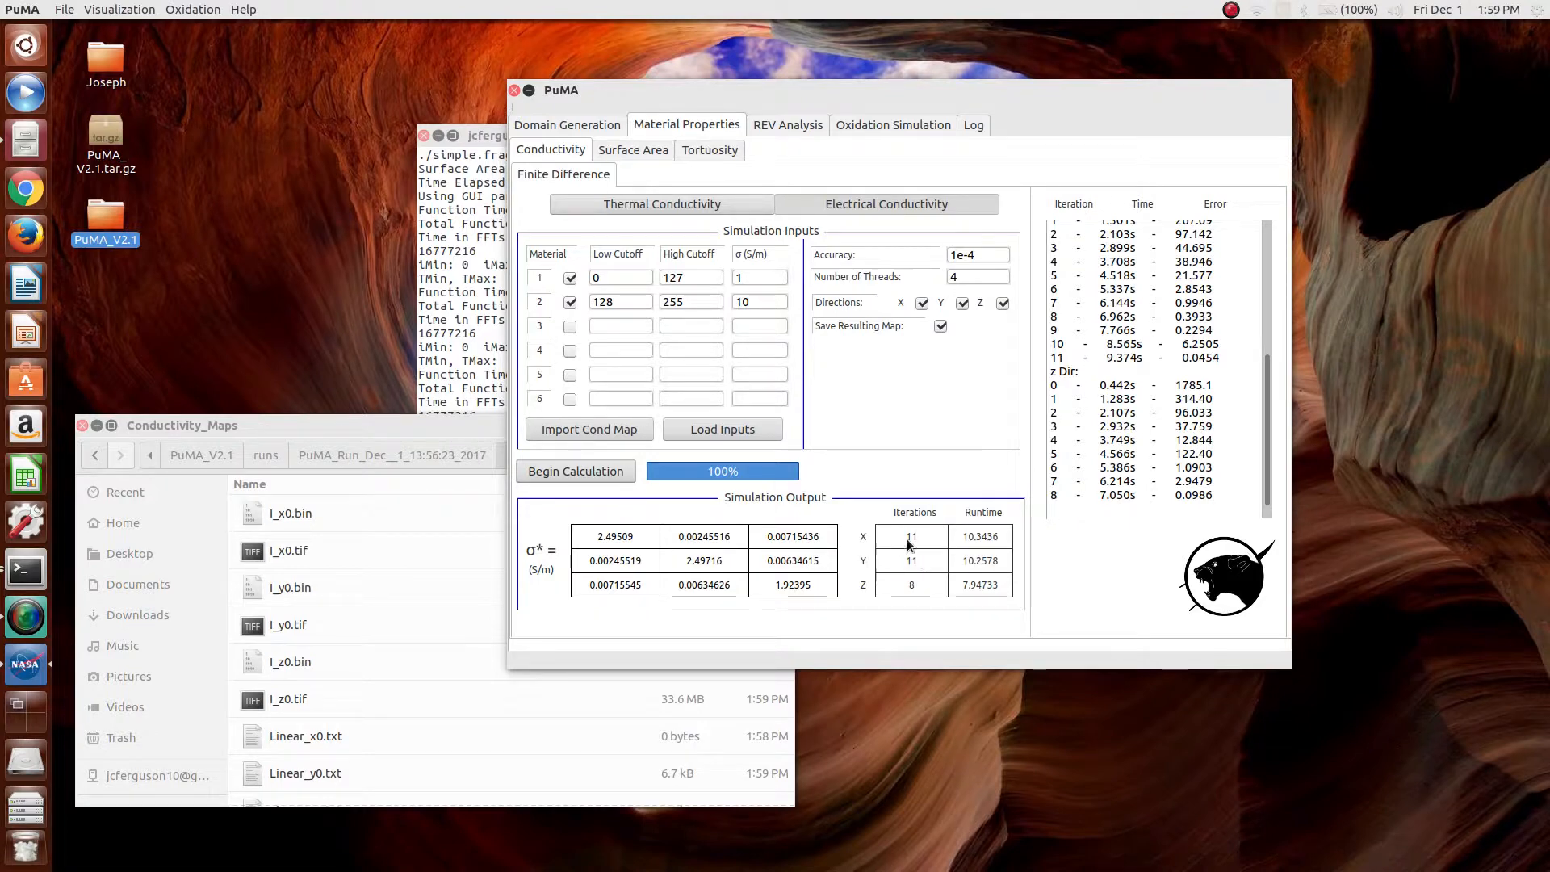
Step: Compare the two materials' input conductivities with the computed X and Y conductivities on the output matrix diagonal
left_click(764, 278)
double_click(741, 278)
left_click_drag(755, 299, 721, 297)
left_click(753, 297)
left_click(628, 534)
left_click_drag(719, 564, 634, 564)
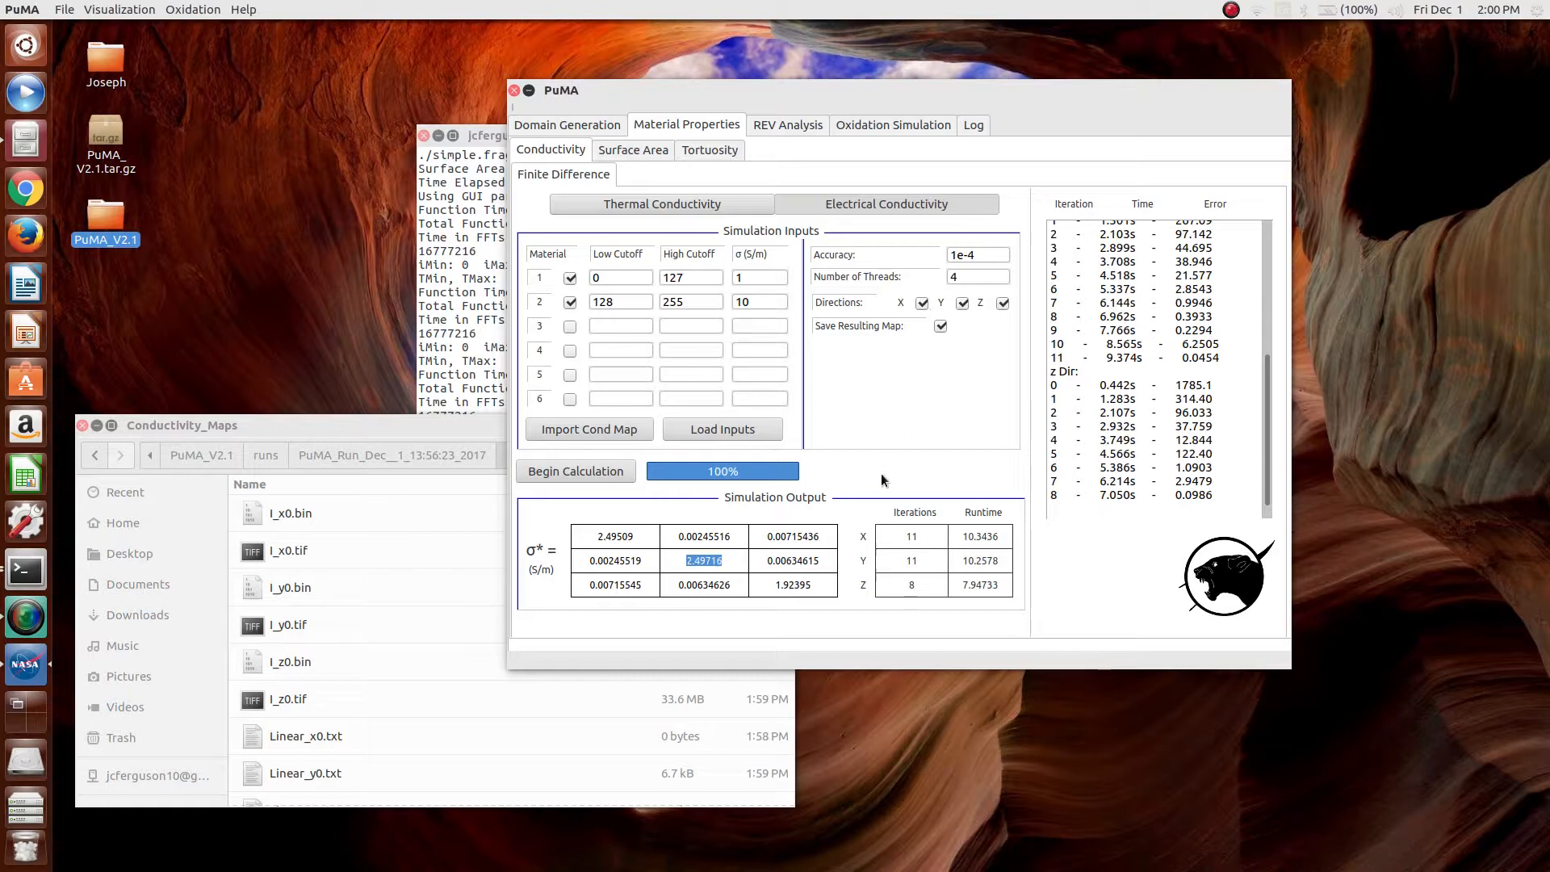
left_click(733, 563)
Step: Check the geometry's Z angle variation and compare it with the computed Z-direction conductivity
left_click(575, 126)
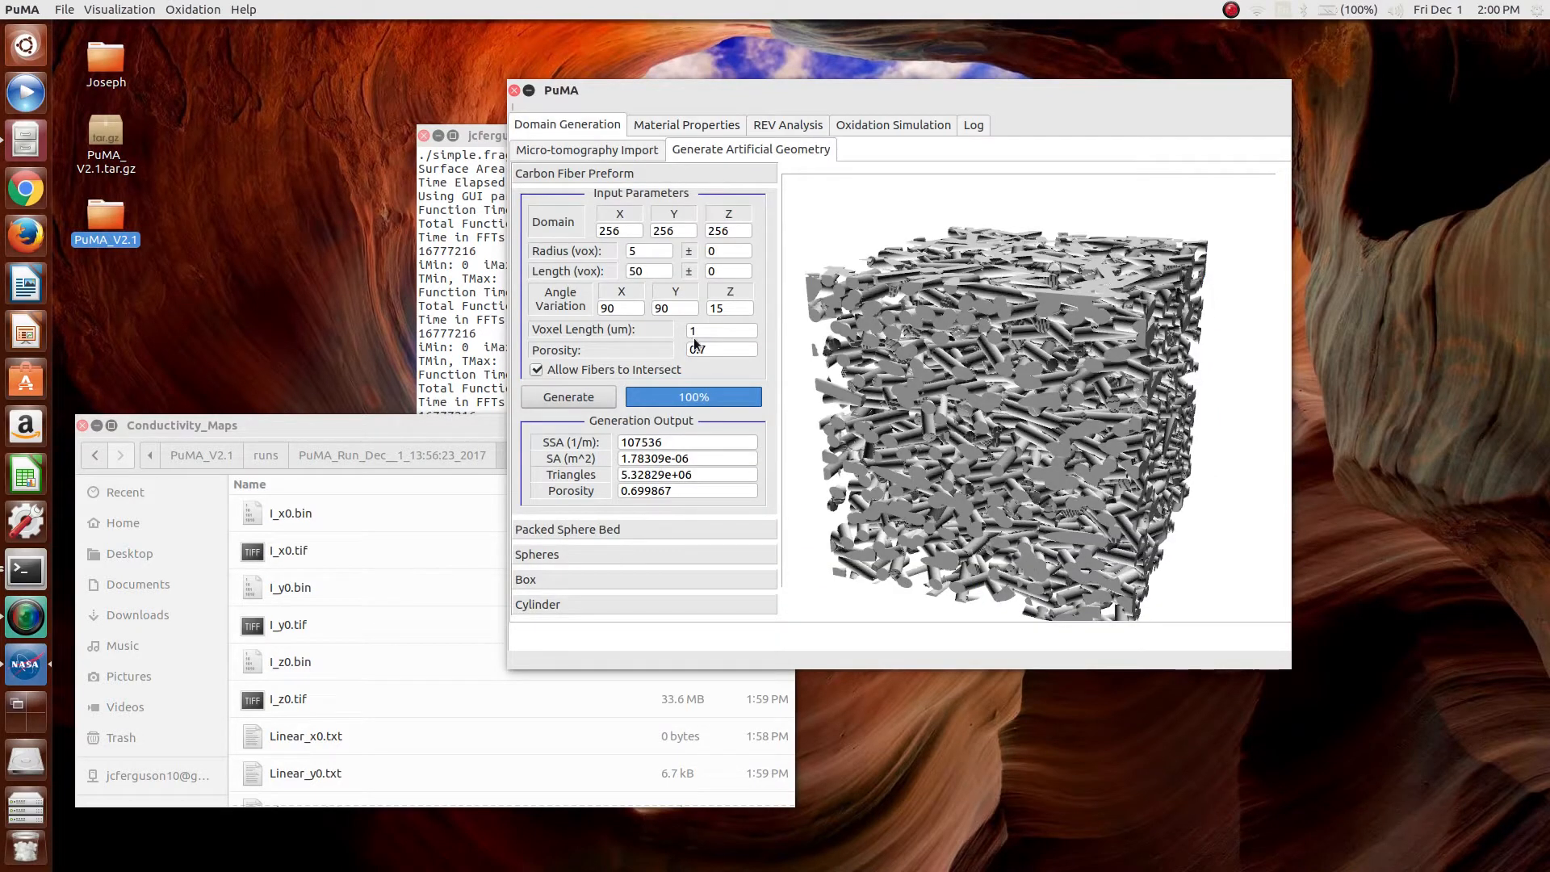
double_click(738, 308)
left_click(649, 129)
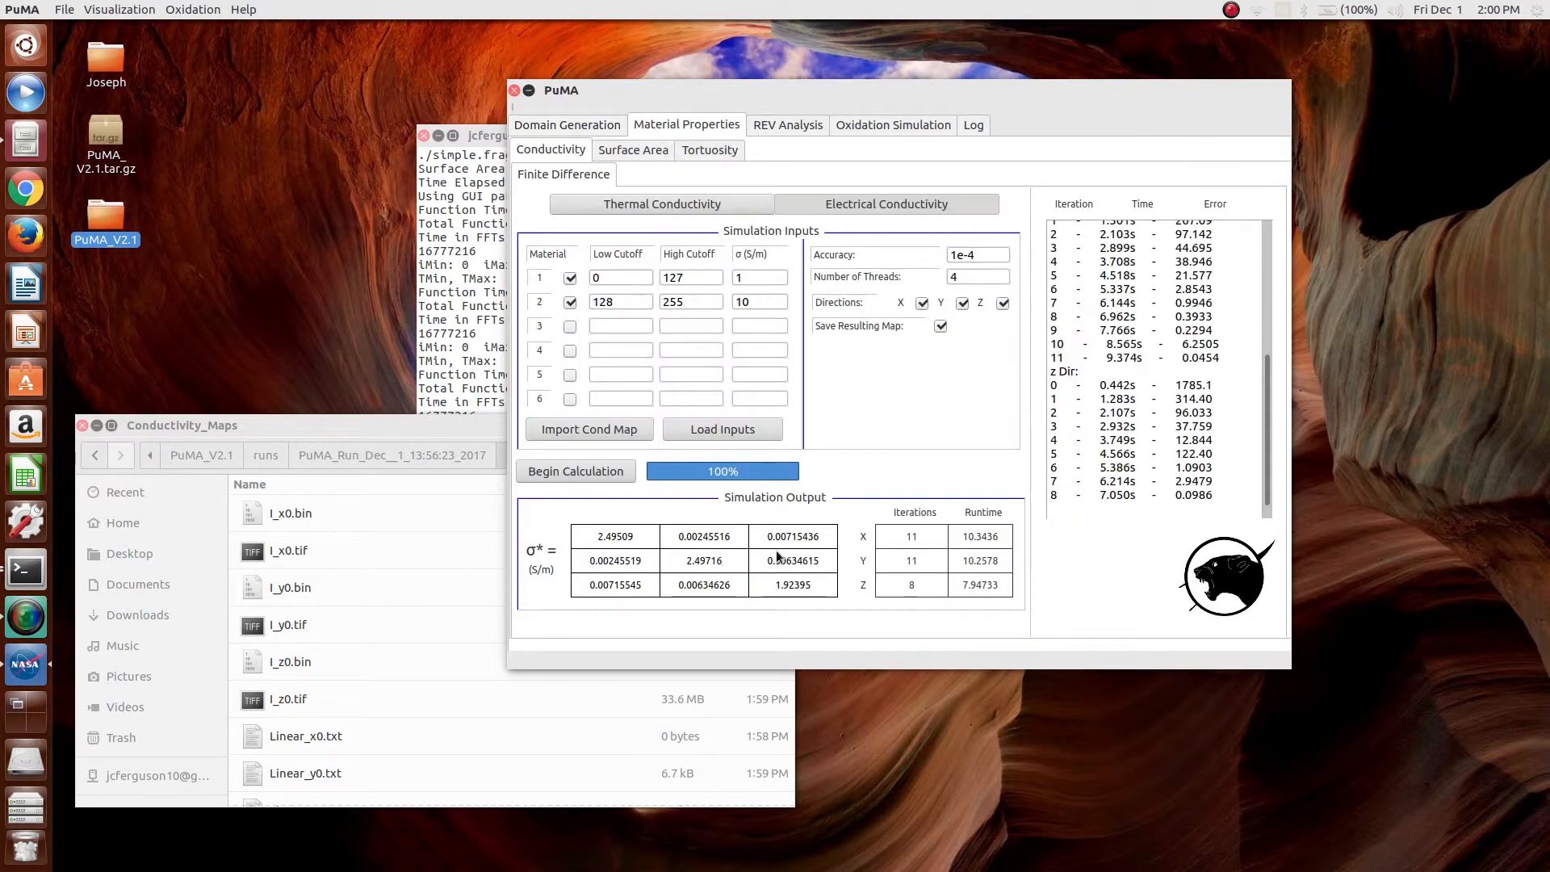
left_click_drag(809, 588, 788, 587)
Step: Examine the exported .bin, .tif and .txt files in the Conductivity_Maps folder, then return to PuMA
left_click(335, 690)
scroll(347, 691, "down", 3)
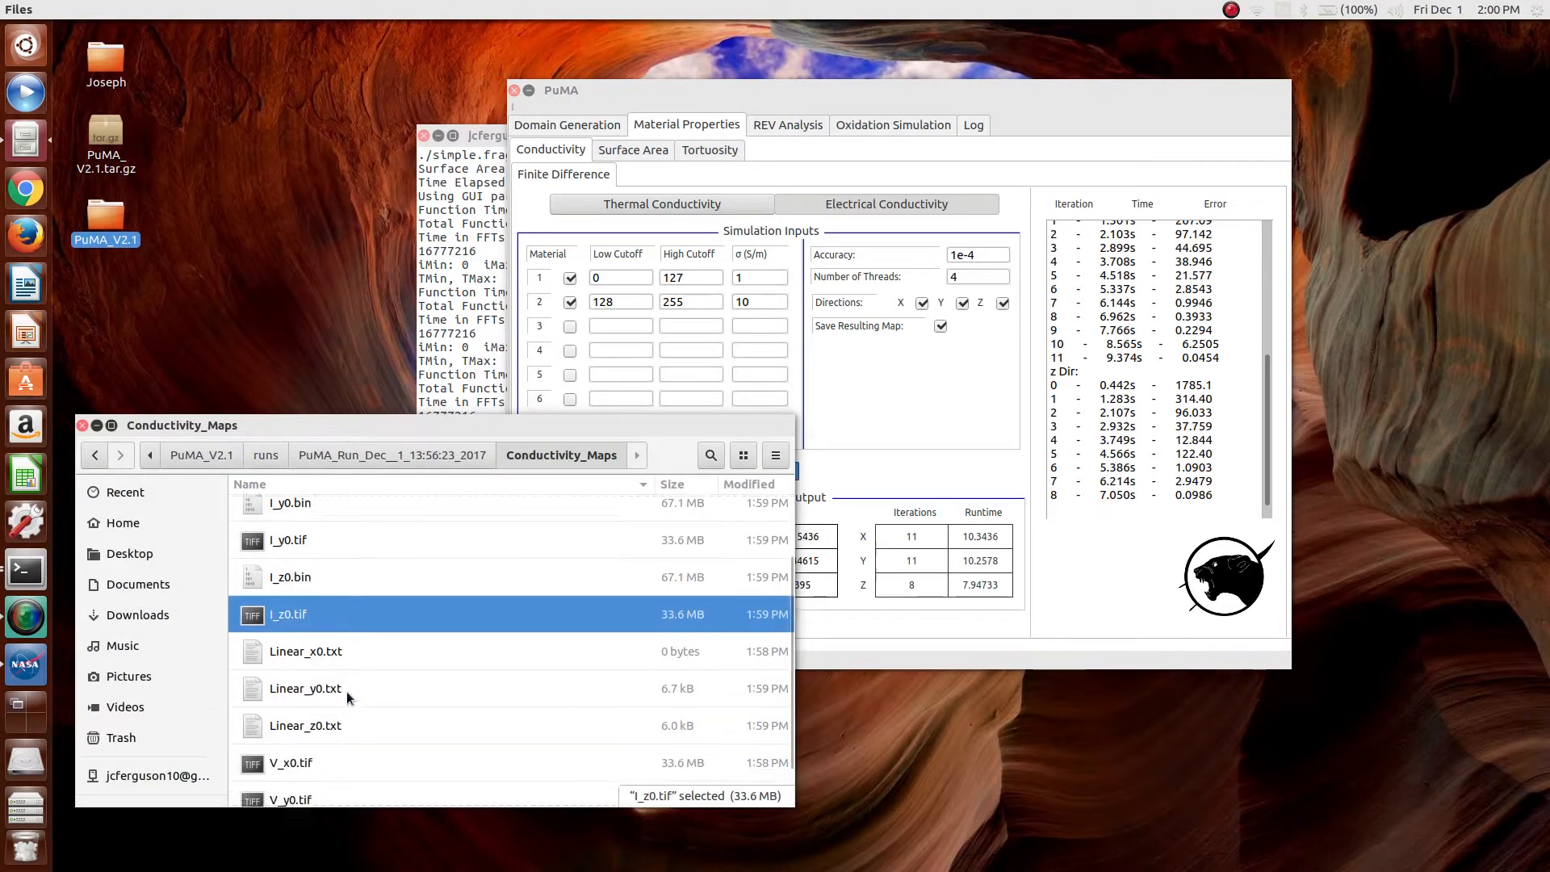
scroll(346, 699, "up", 3)
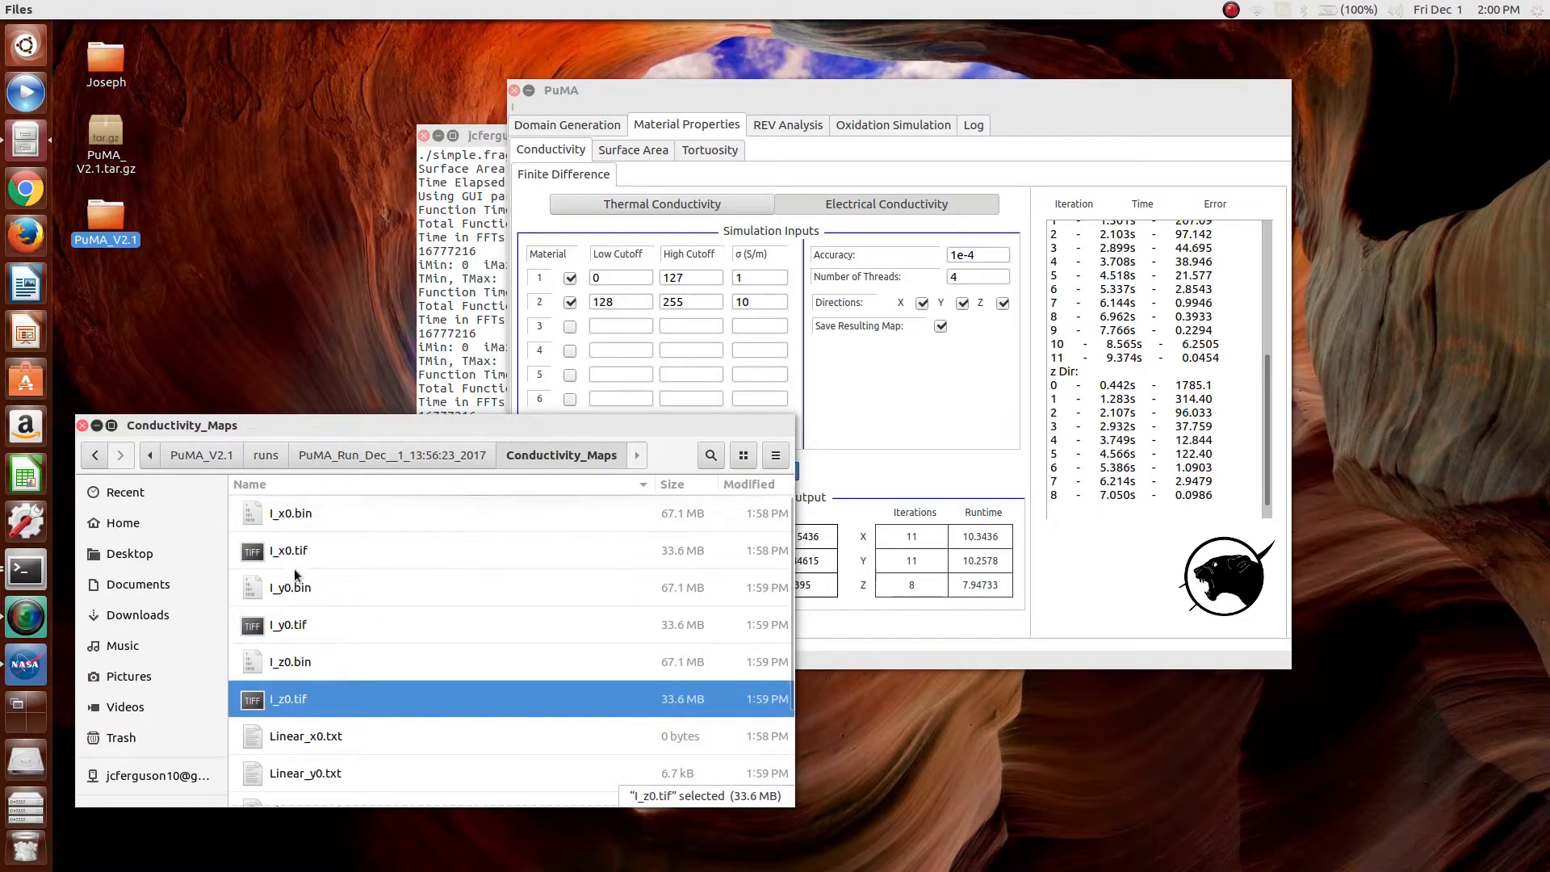
left_click(321, 517)
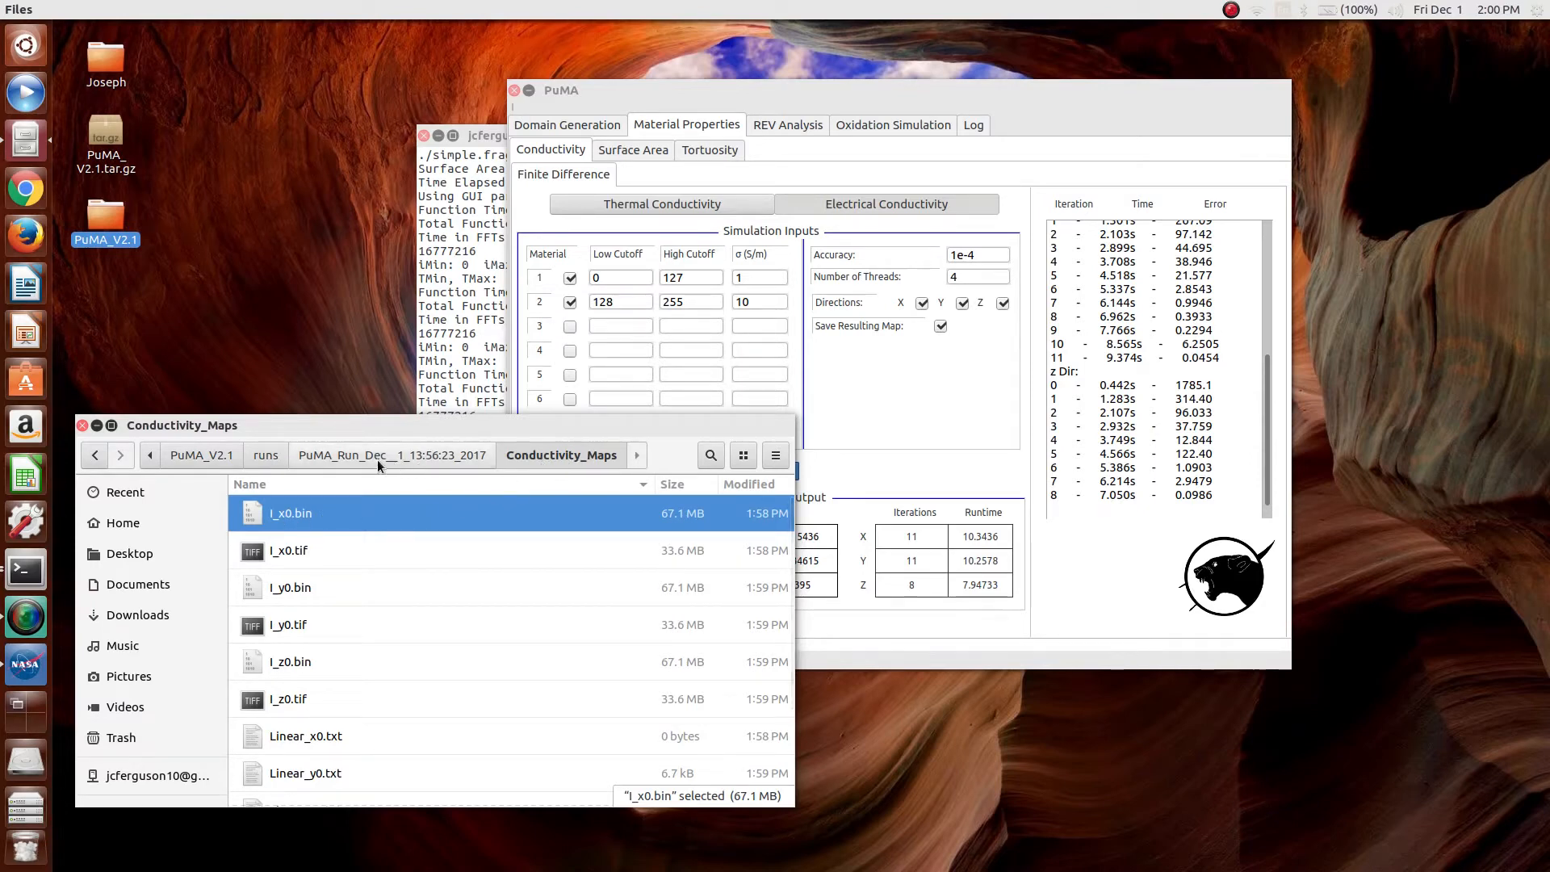
left_click(956, 471)
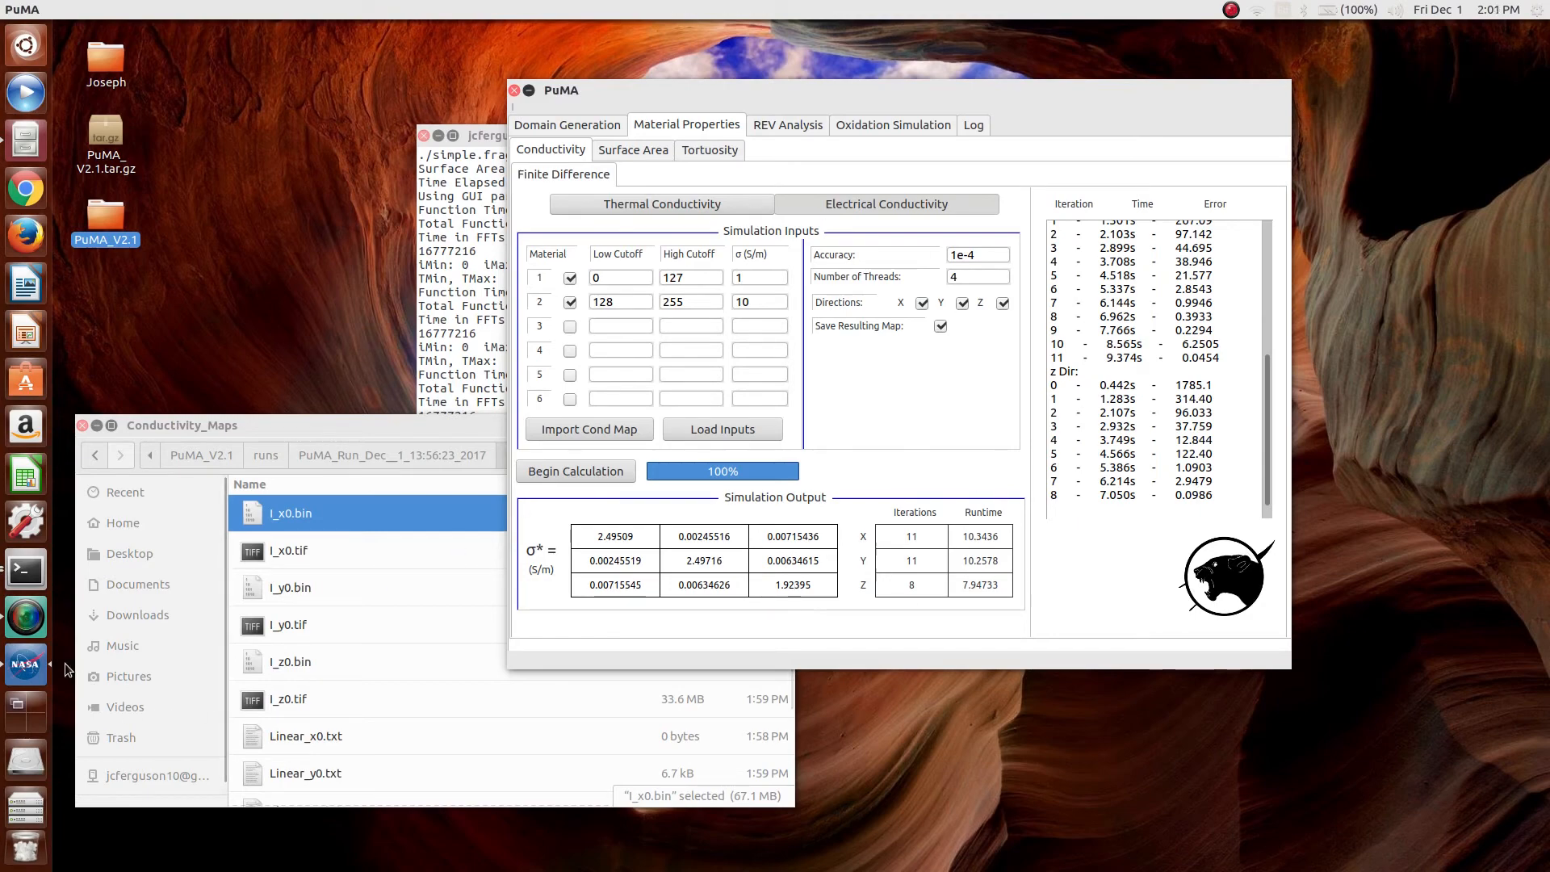
left_click(31, 628)
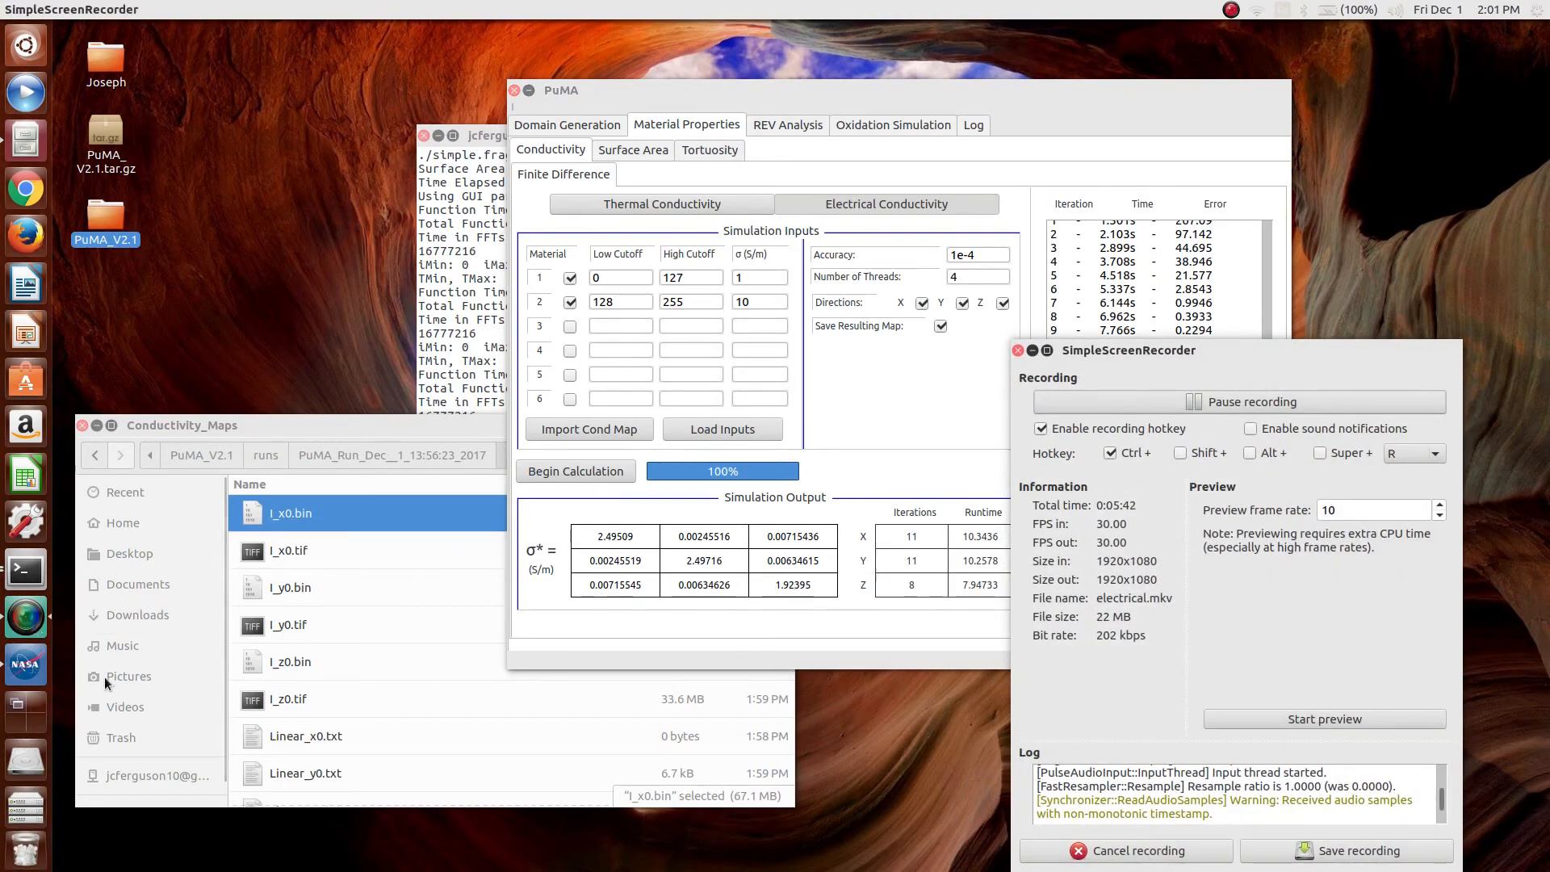